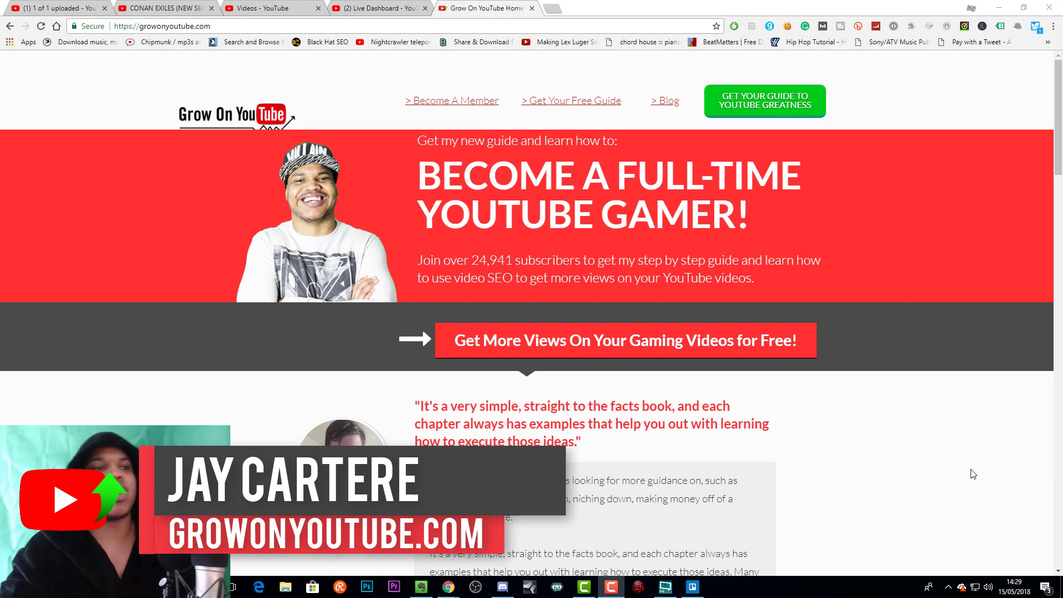
Check the note on fixing XSplit lag, then bring XSplit Broadcaster's 'Full Screen cam' scene over Chrome.
click(421, 587)
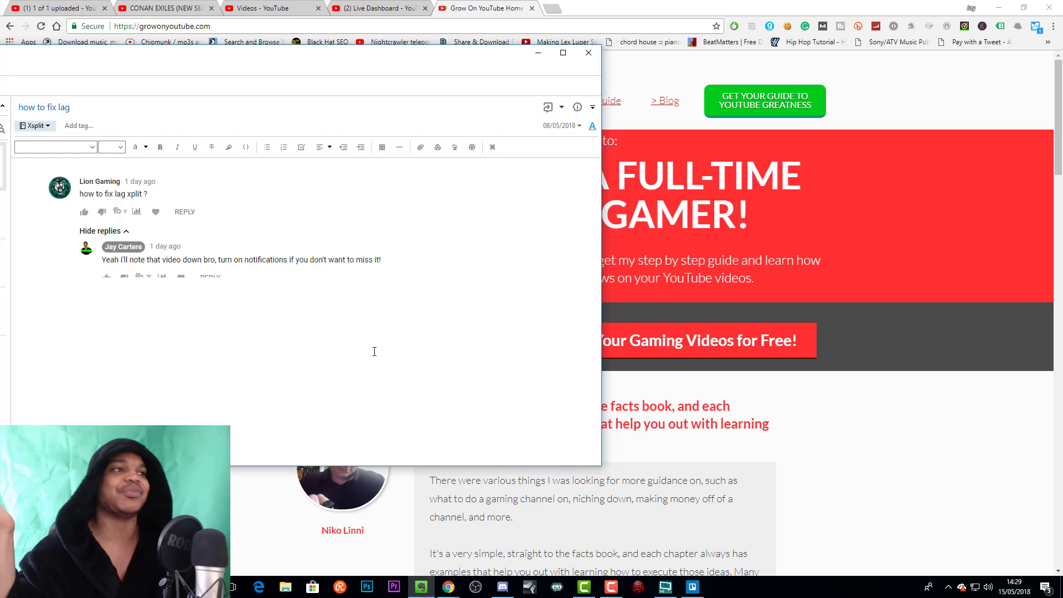
click(862, 465)
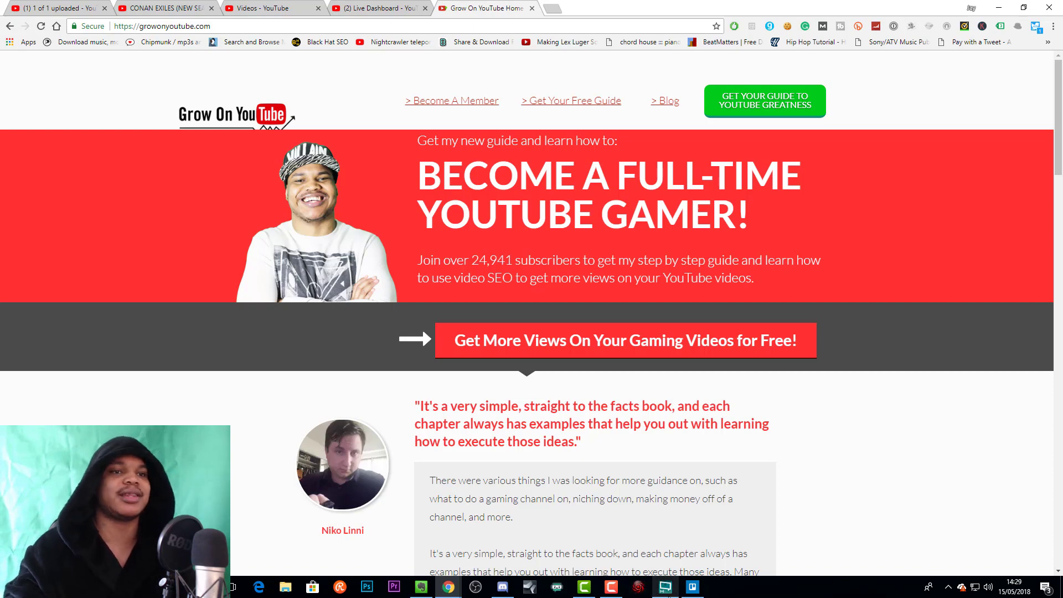
mouse_move(665, 586)
mouse_move(656, 540)
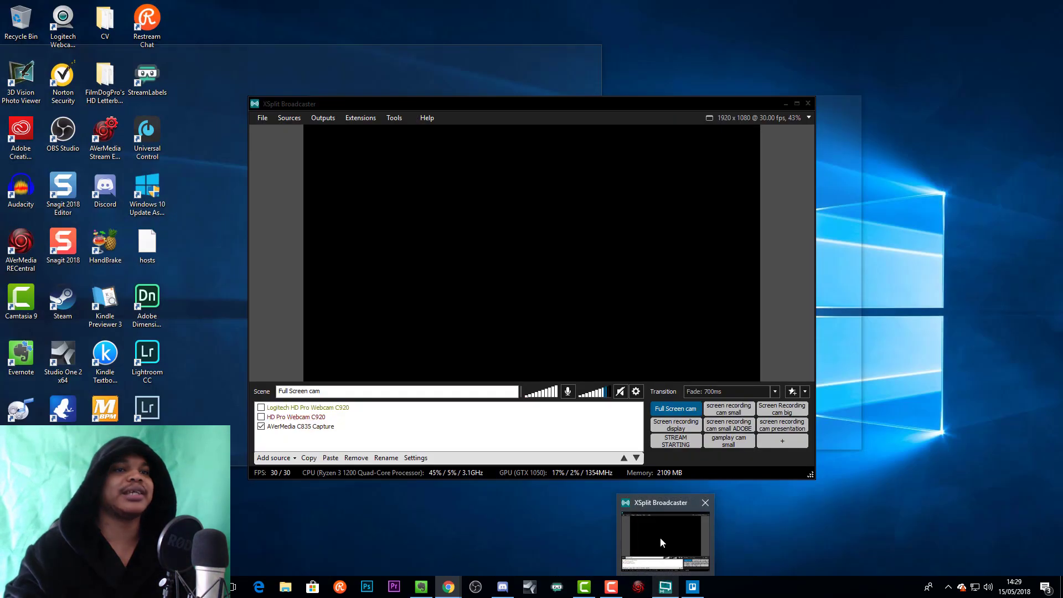
click(660, 537)
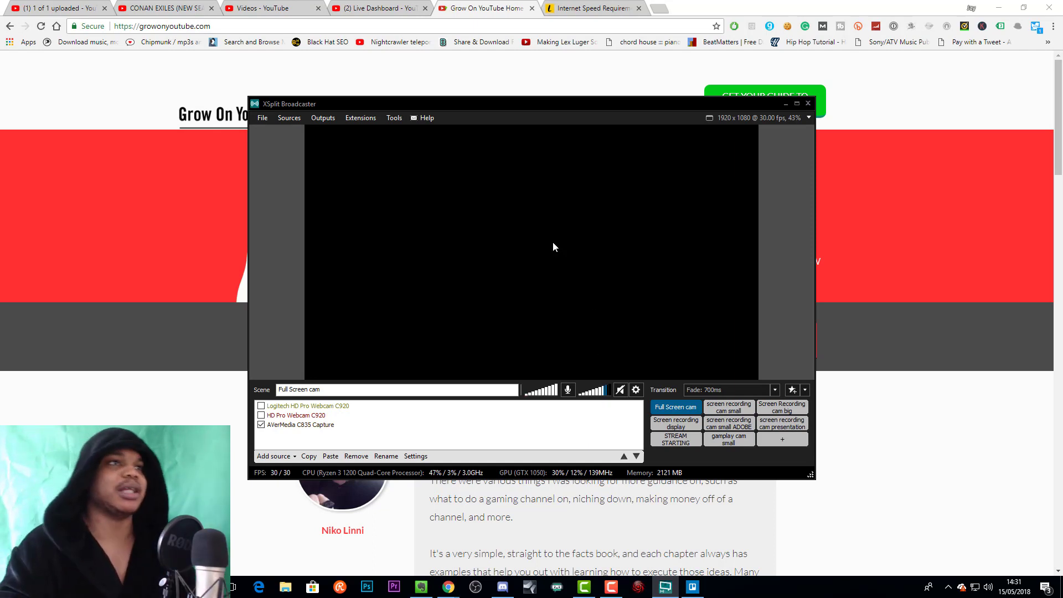
Open the YouTube Live output's properties, showing NVENC H.264 at 10000 kbps CBR.
click(323, 118)
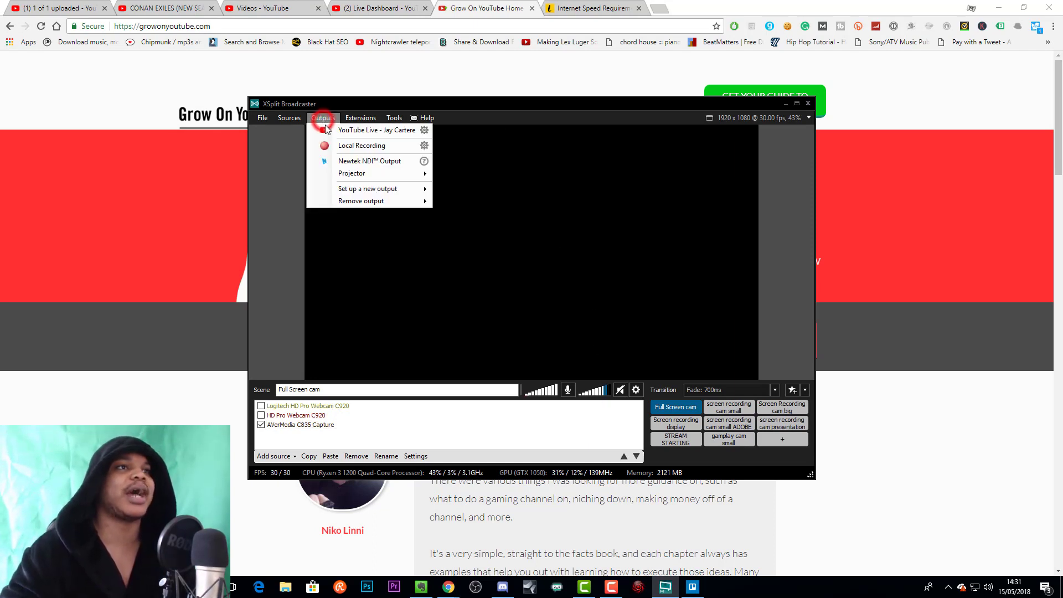
click(424, 130)
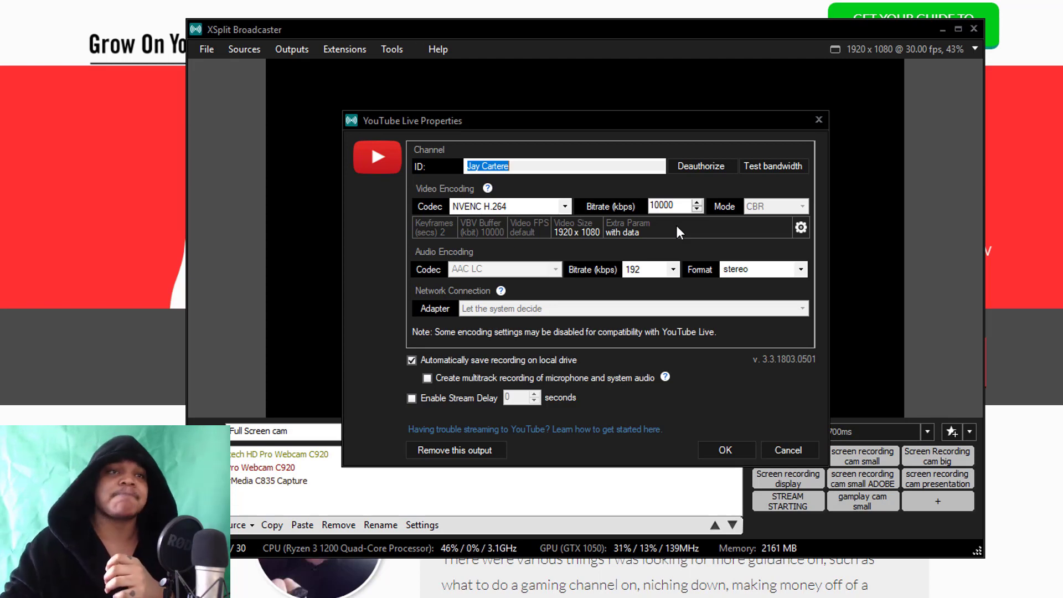
Replace the bitrate's leading digit so YouTube Live's Bitrate (kbps) field reads 50000.
drag(656, 205, 650, 206)
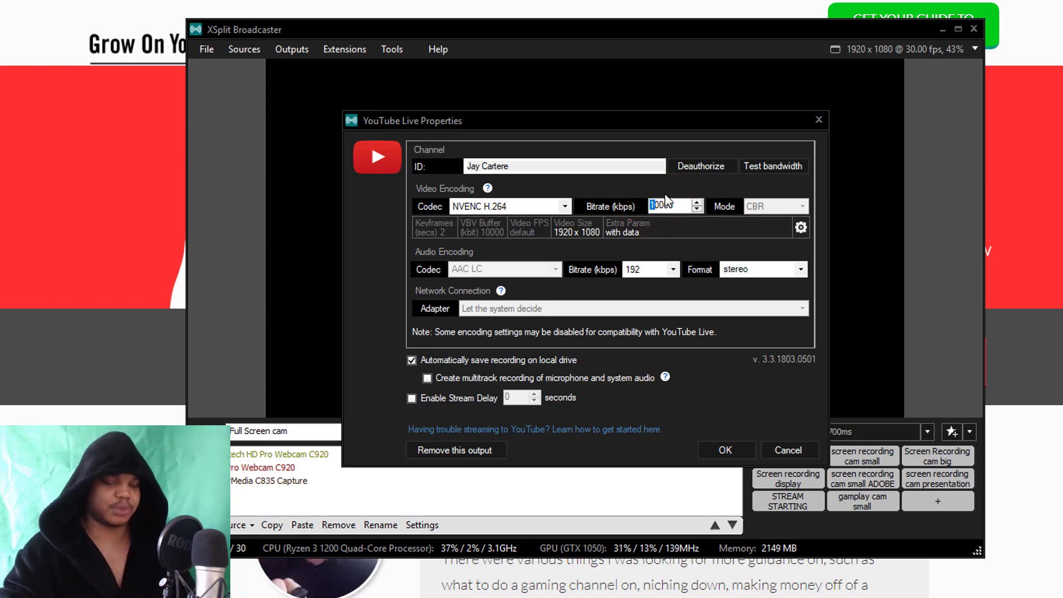
text(7)
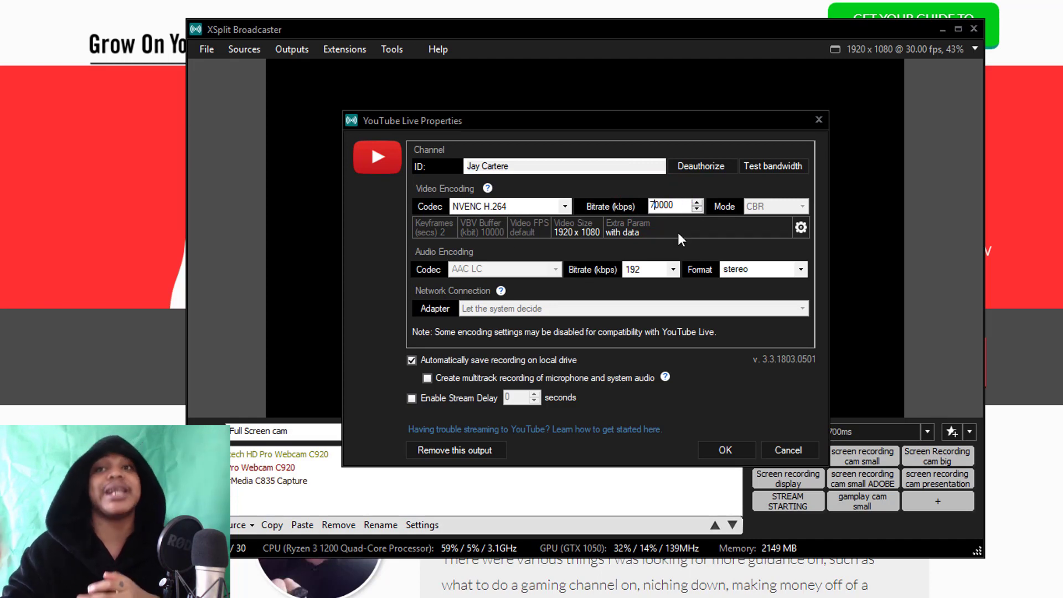
key(BackSpace)
text(5)
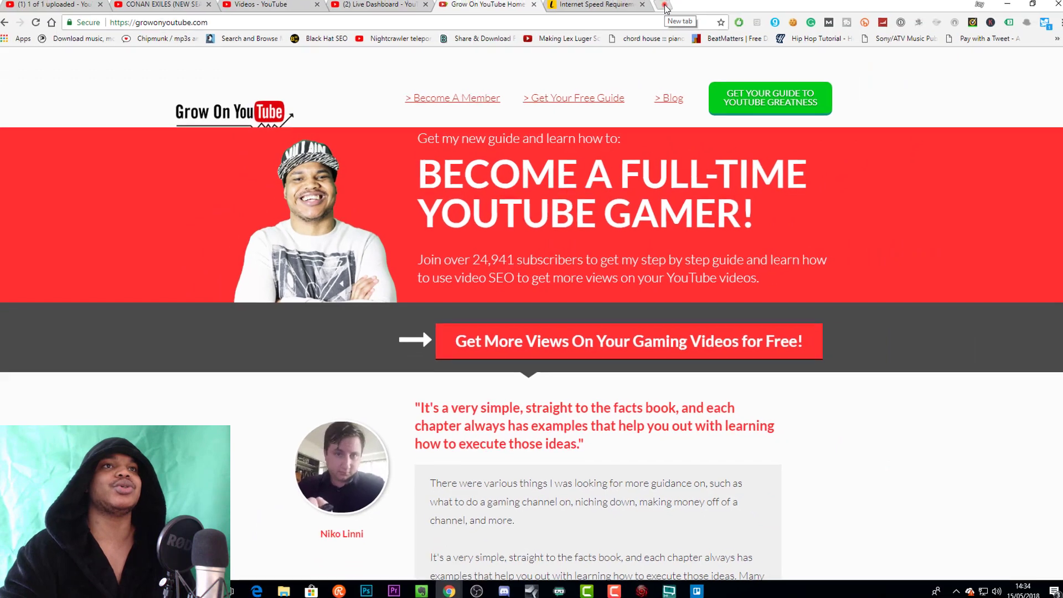
Search Google for 'speedtest' in a new Chrome tab.
click(659, 9)
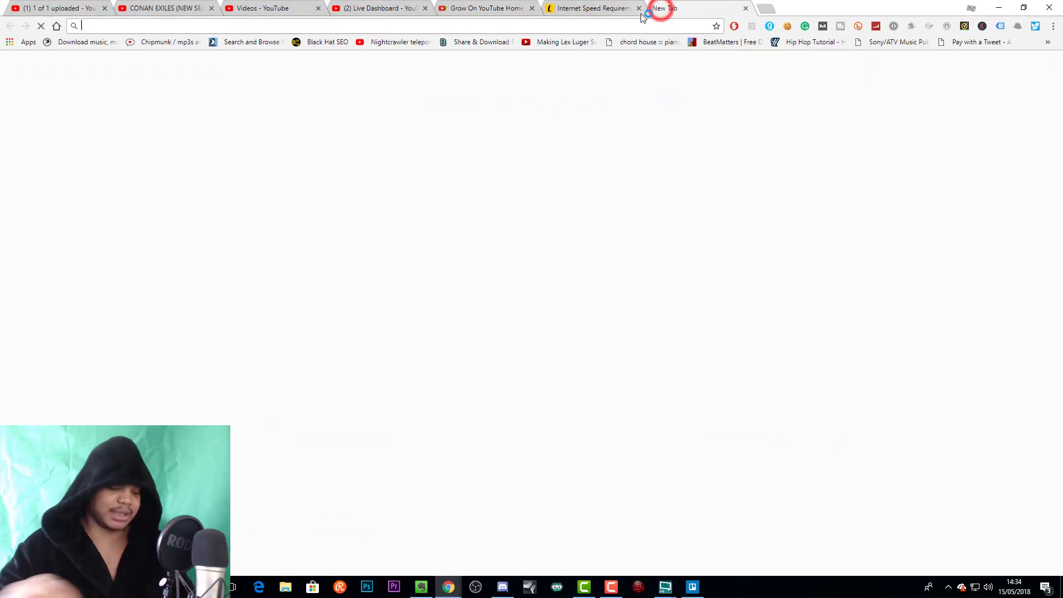
text(speedtes)
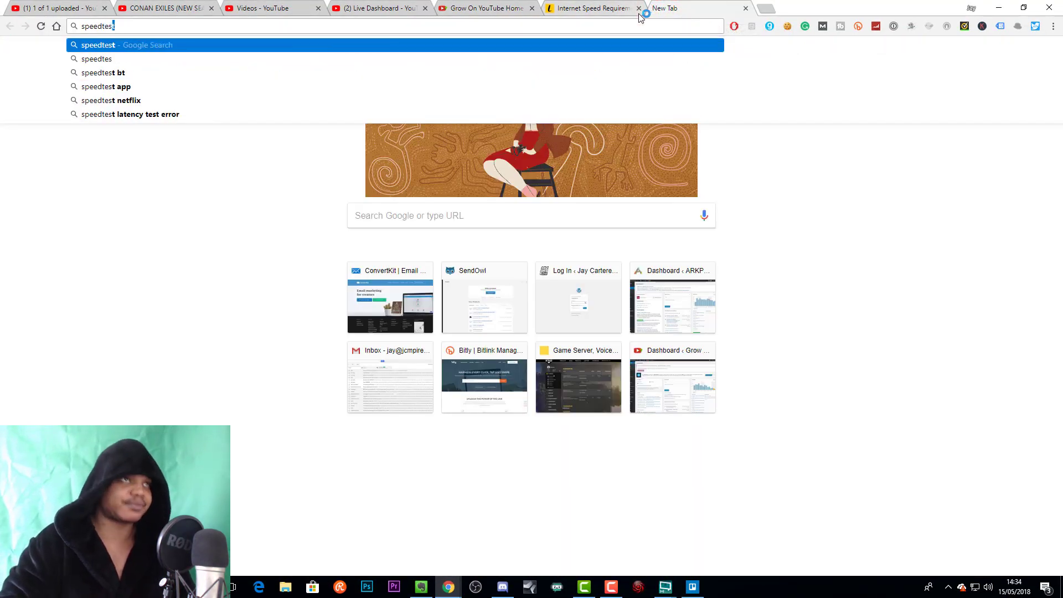
text(t)
key(Return)
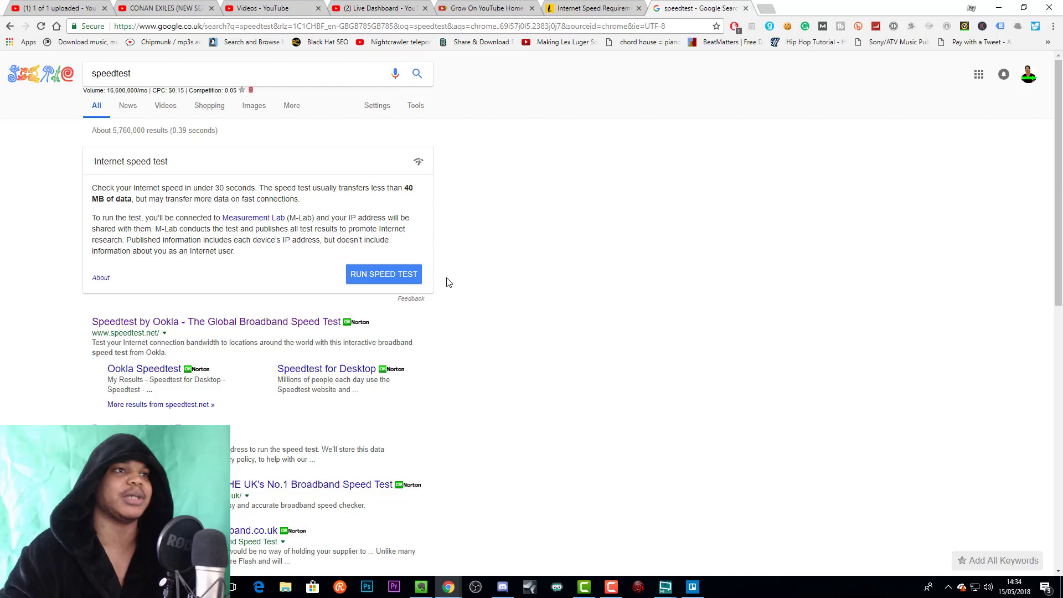
Run Google's internet speed test (64.5 Mbps down, 19.0 Mbps up) and close the results.
click(402, 279)
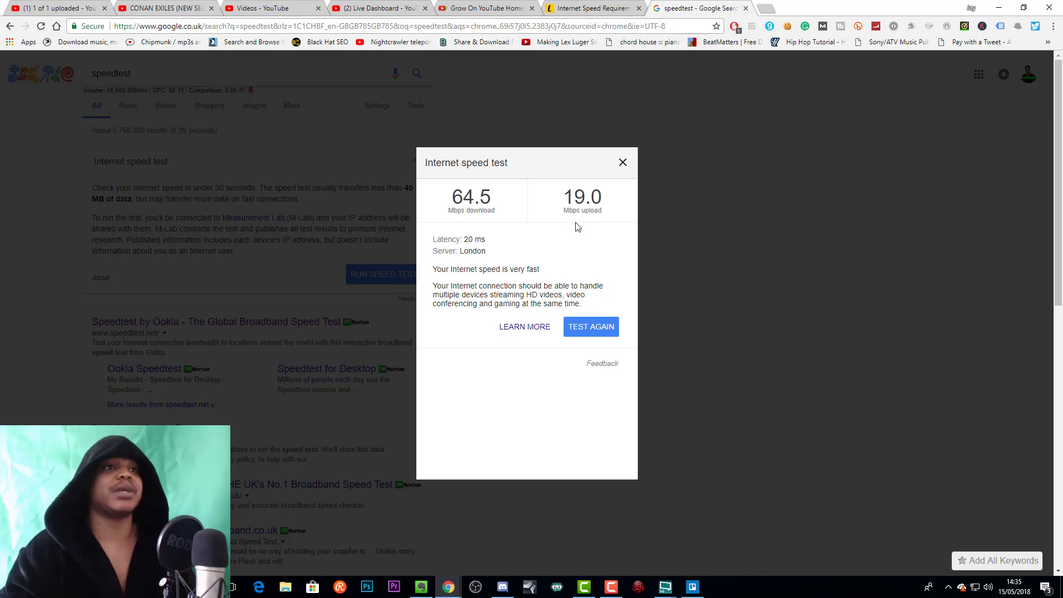
click(622, 163)
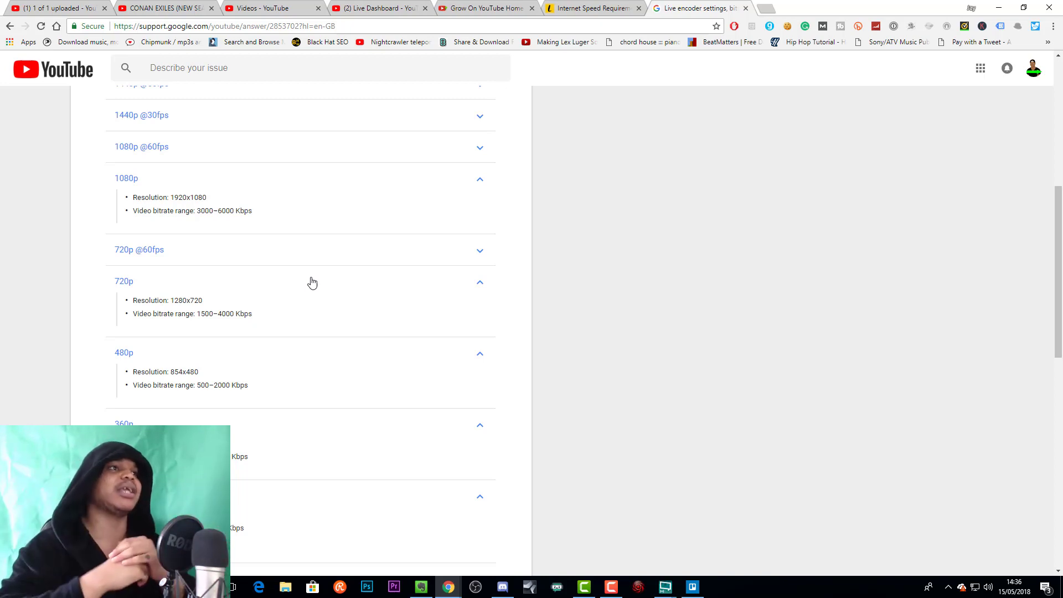
click(479, 147)
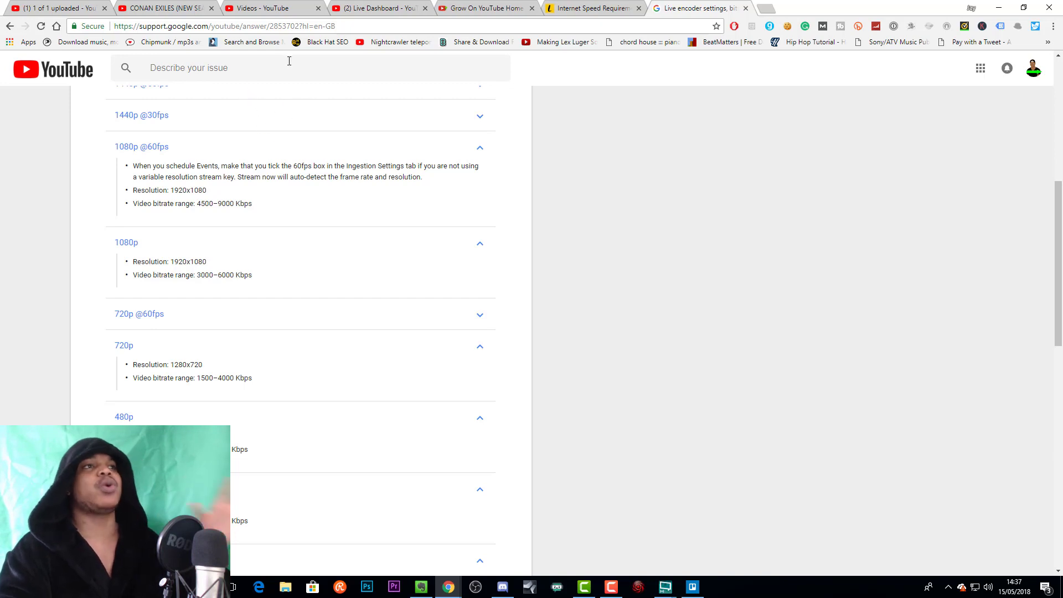
Scroll through the 720p to 240p bitrate ranges, from 1500–4000 down to 300–700 Kbps.
click(288, 26)
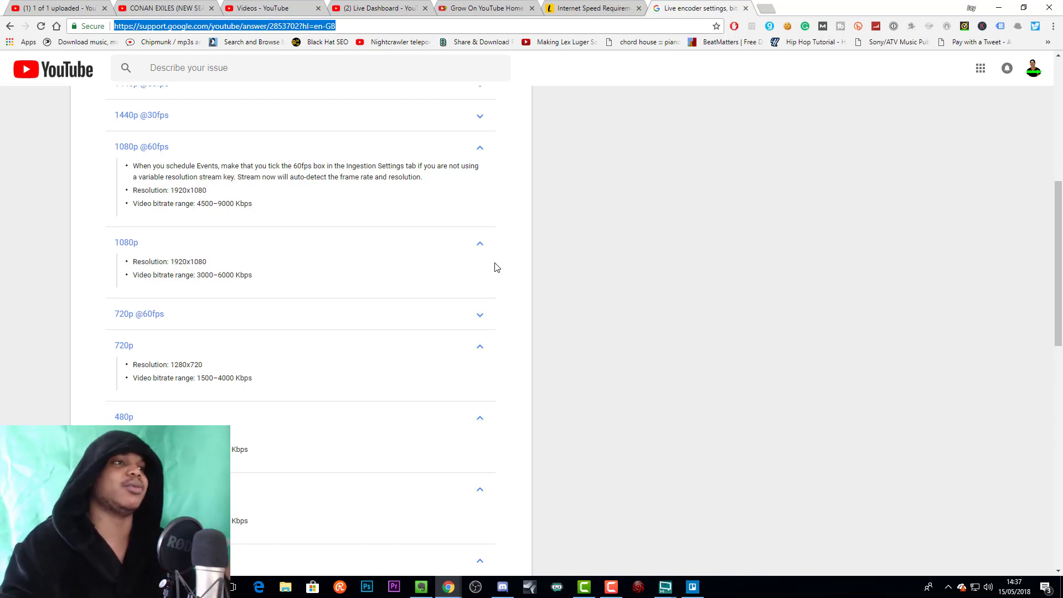
scroll(495, 268, down, 2)
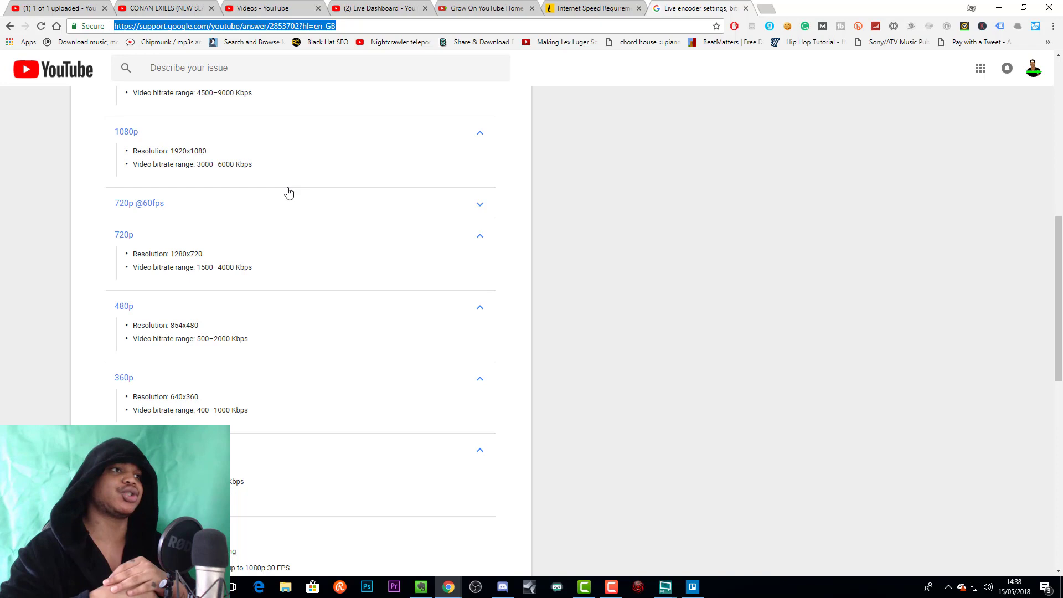
scroll(310, 199, down, 2)
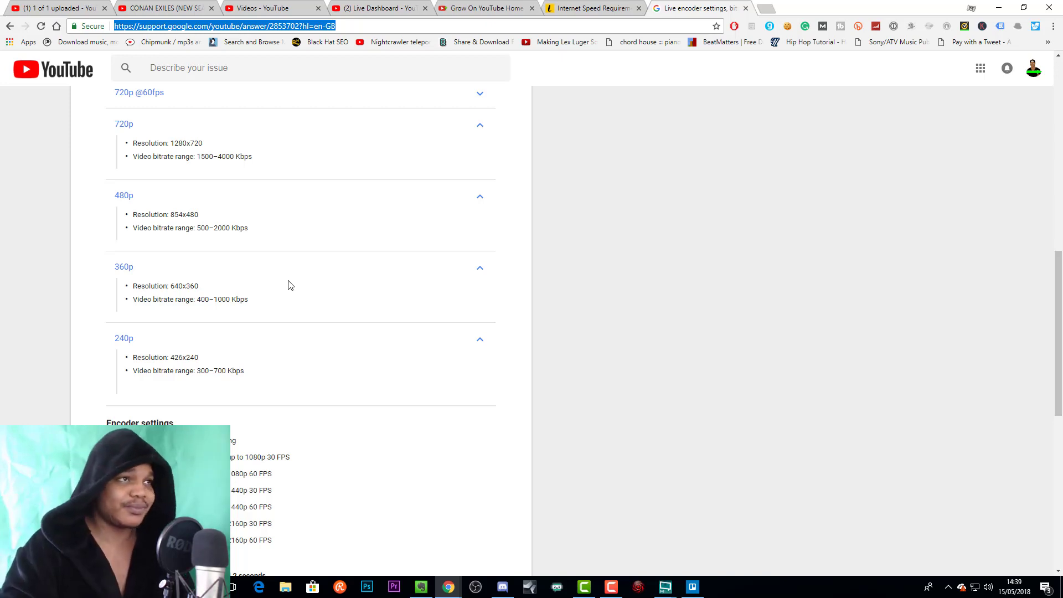
Scroll back up to the 1080p entry's 3000–6000 Kbps recommended bitrate range.
scroll(289, 284, up, 2)
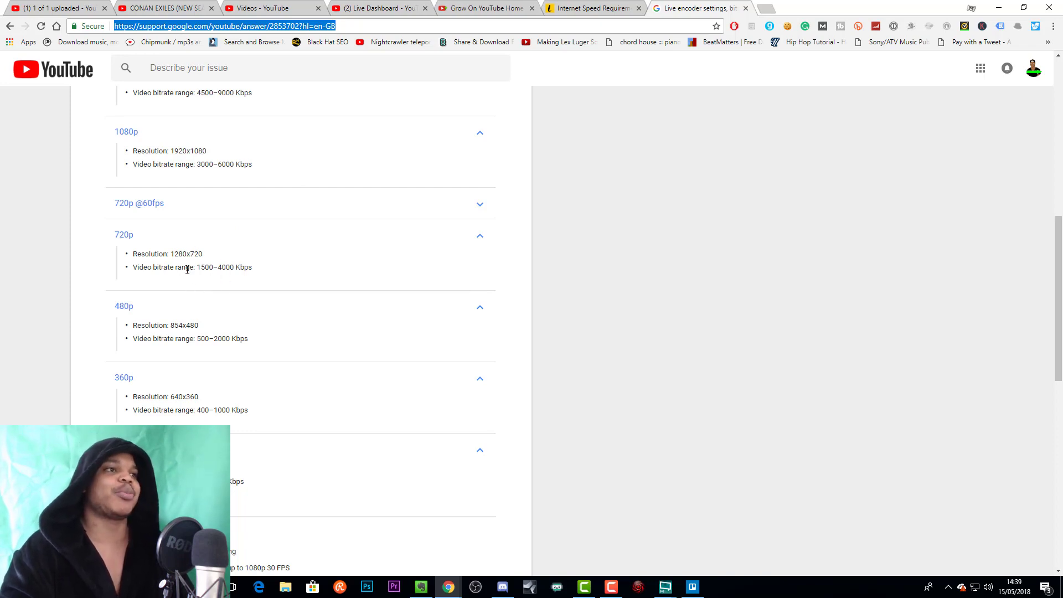
mouse_move(654, 592)
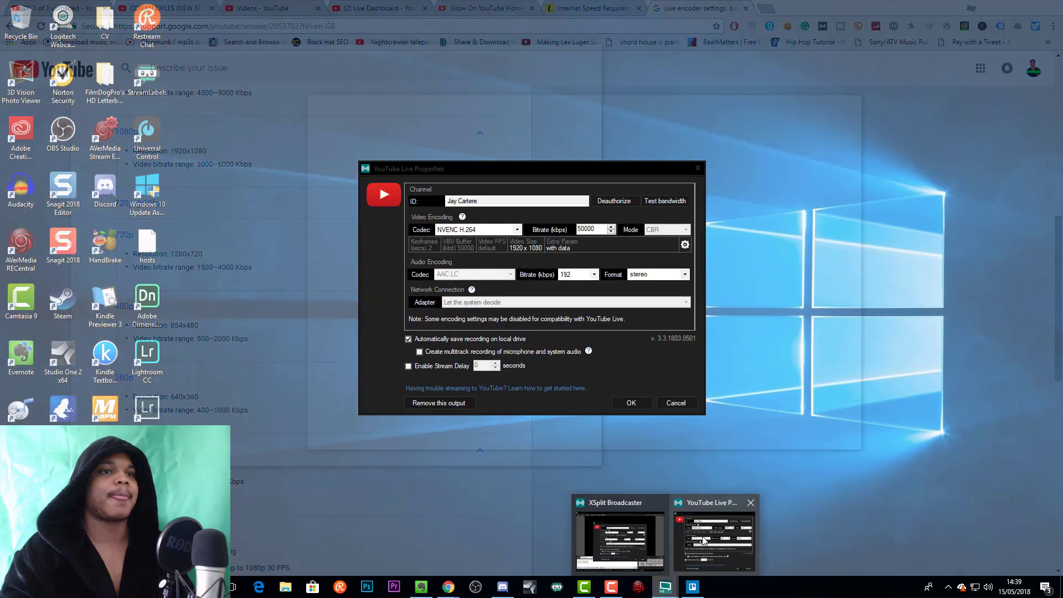
Change the YouTube Live Bitrate (kbps) from 50000 to 6000, after trying 2500 and 3500.
click(704, 540)
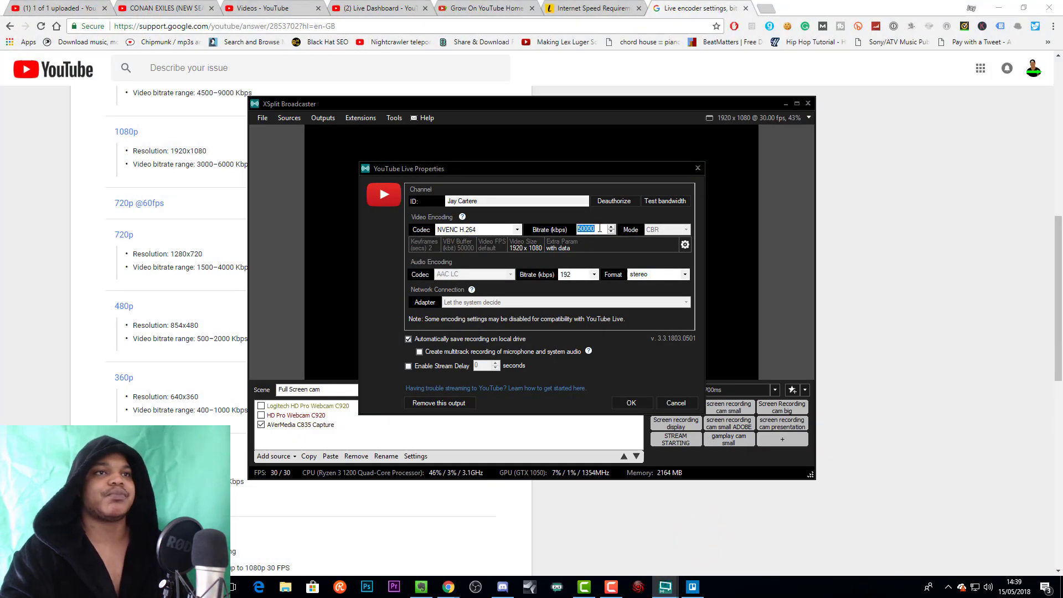
click(597, 229)
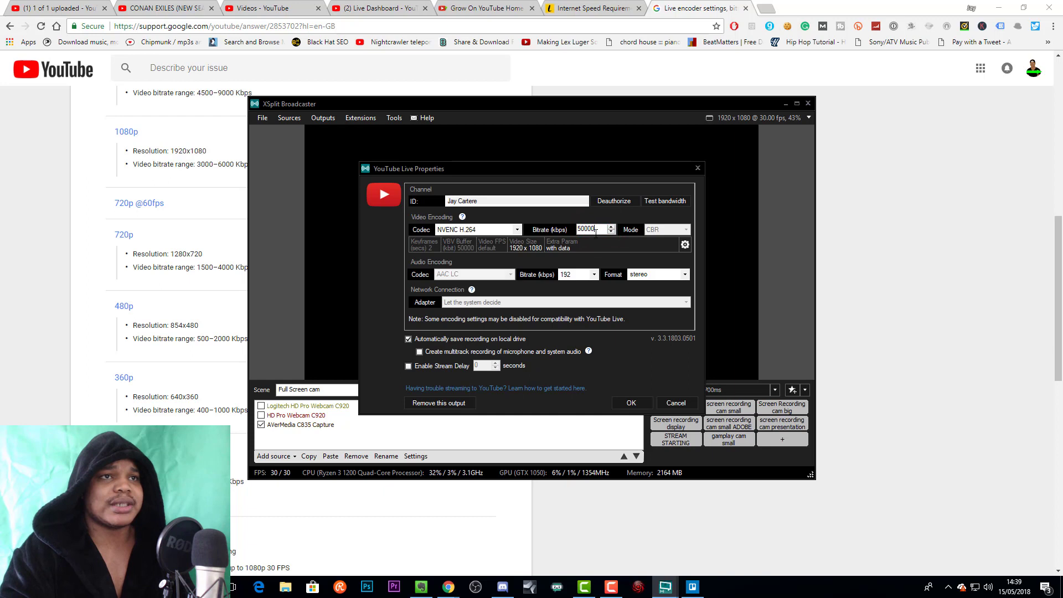
click(595, 228)
key(BackSpace)
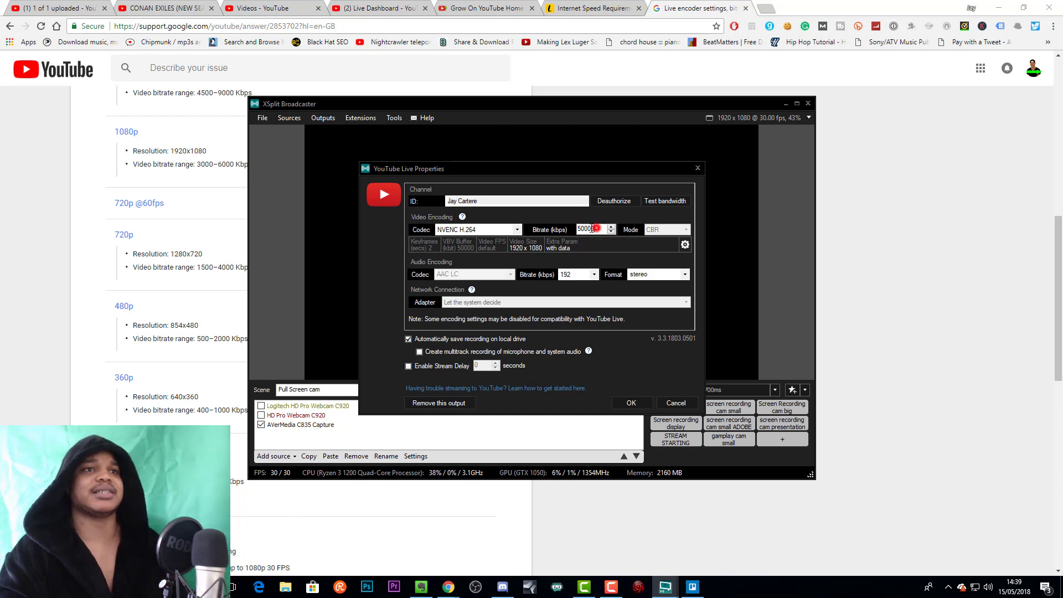
drag(592, 229, 557, 229)
text(25)
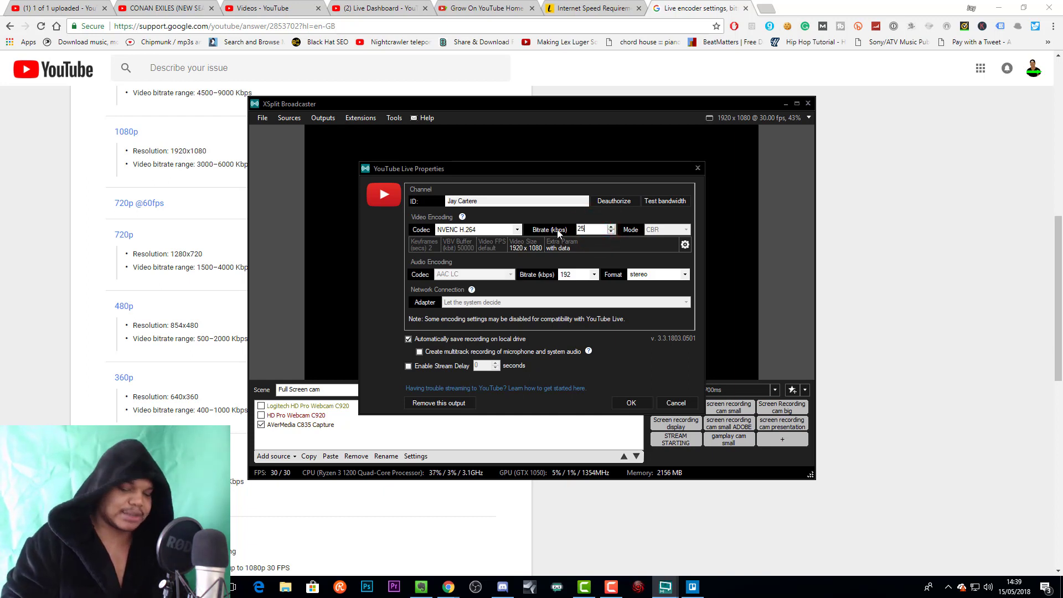
text(00)
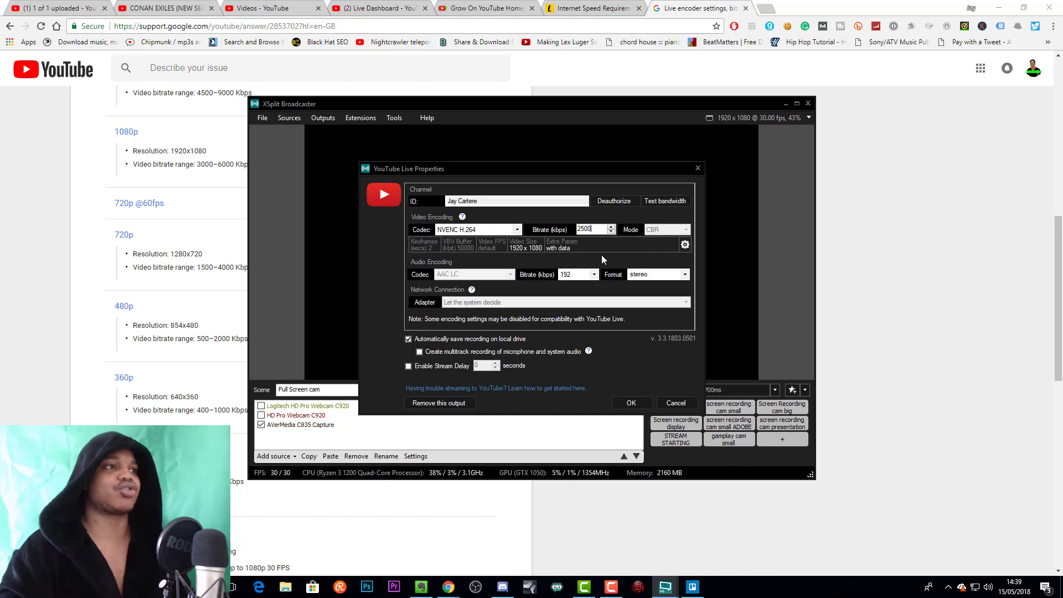
double_click(581, 228)
text(3500)
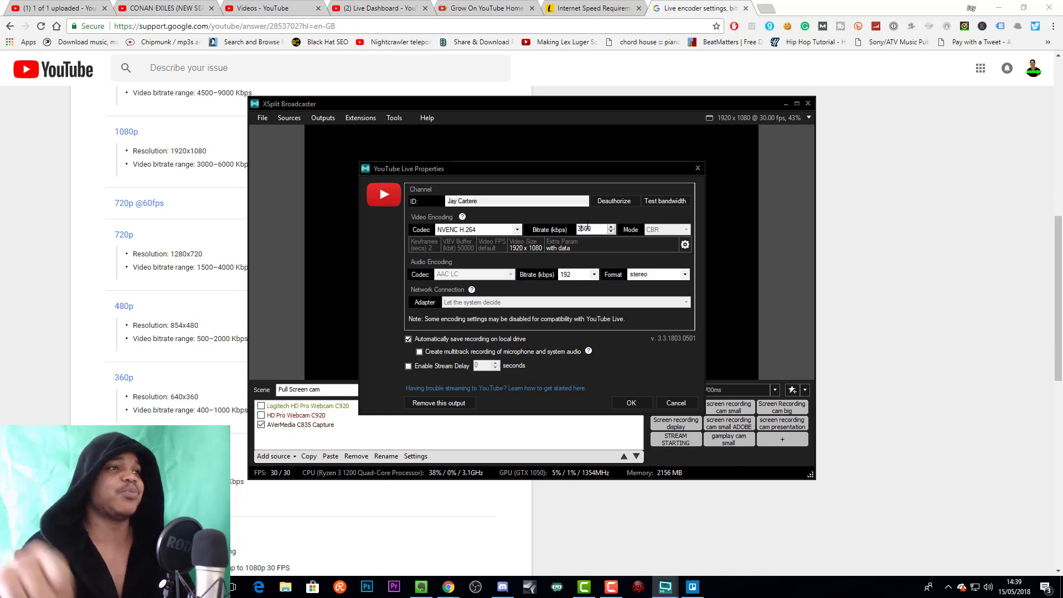
double_click(595, 228)
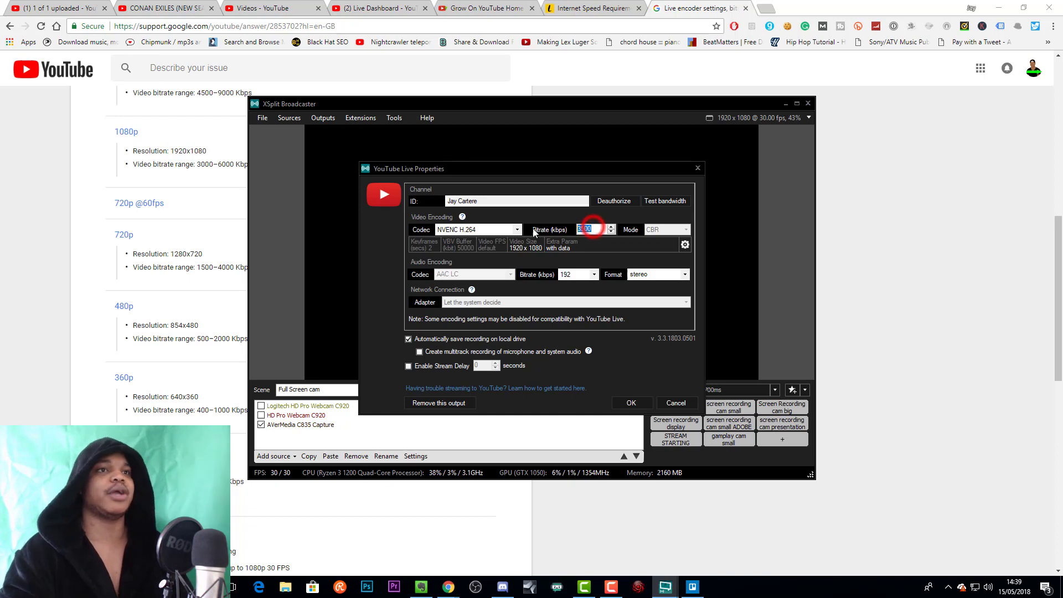
text(6000)
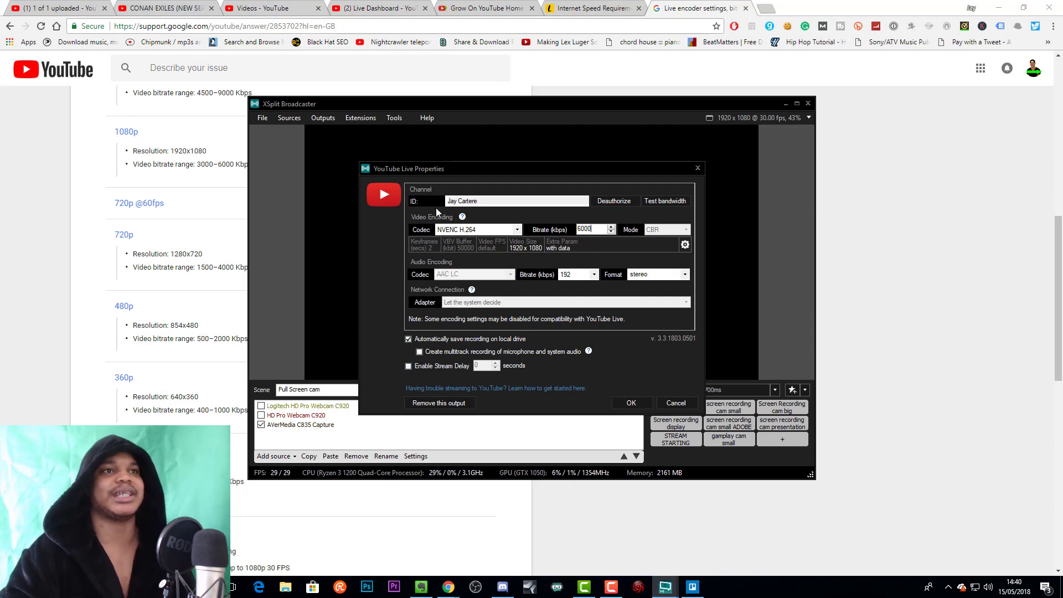
click(518, 103)
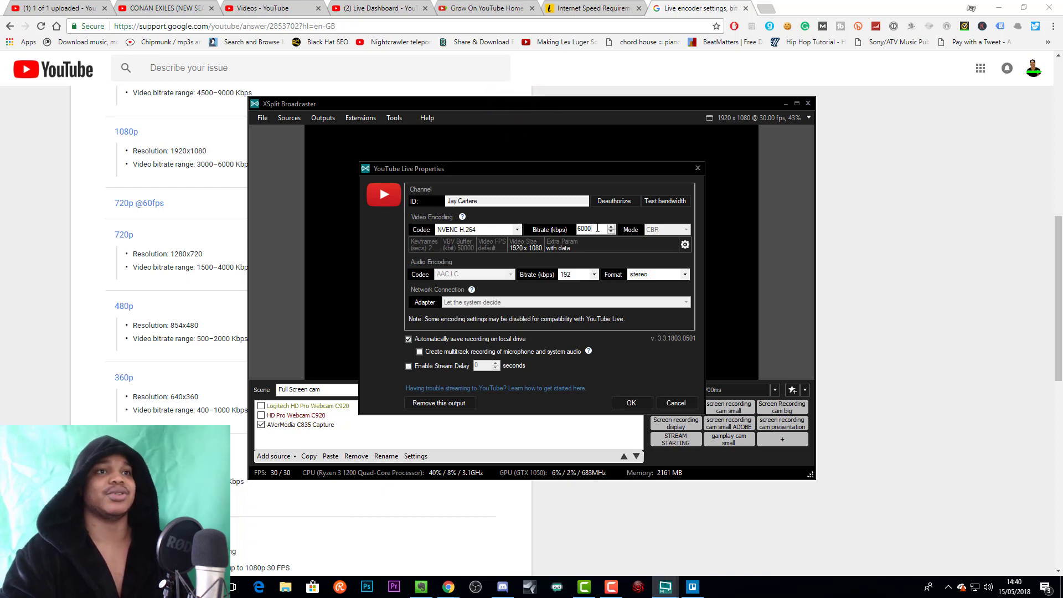
double_click(589, 229)
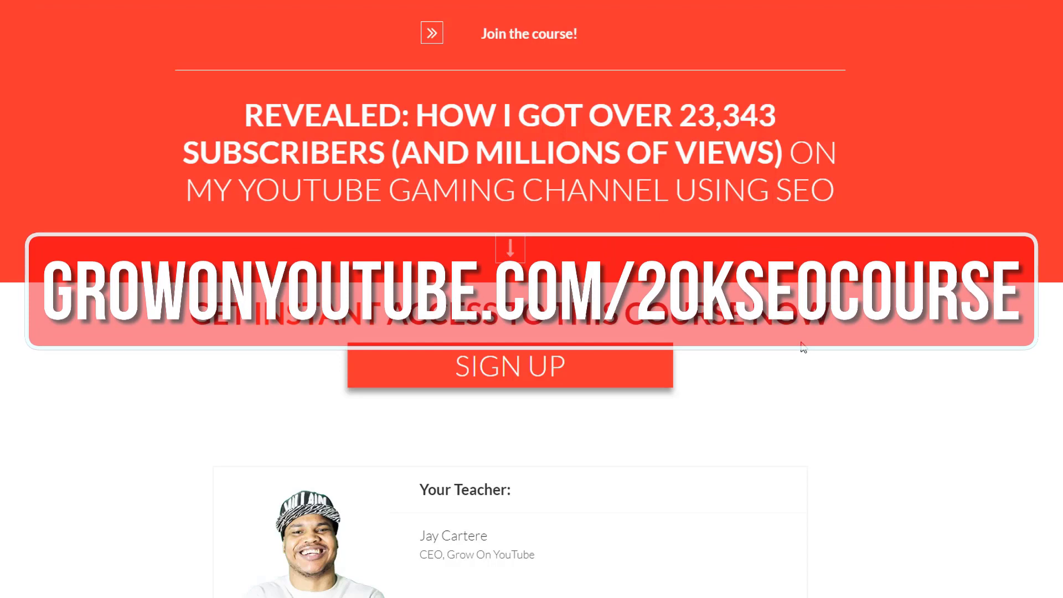
Scroll the Grow On YouTube course page to the Your Teacher box and course topics list.
scroll(799, 347, down, 8)
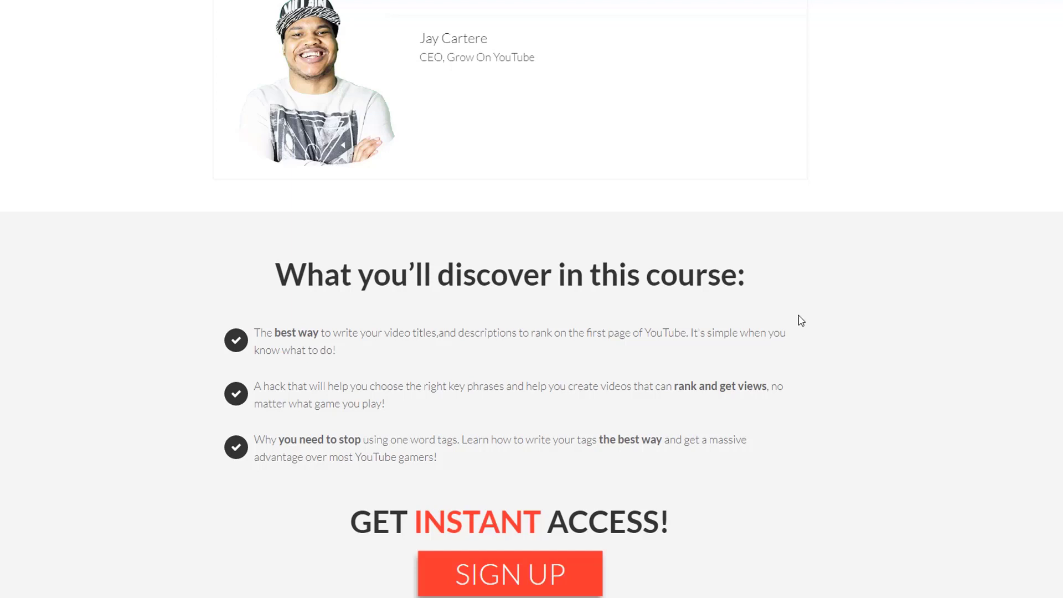
scroll(801, 320, up, 2)
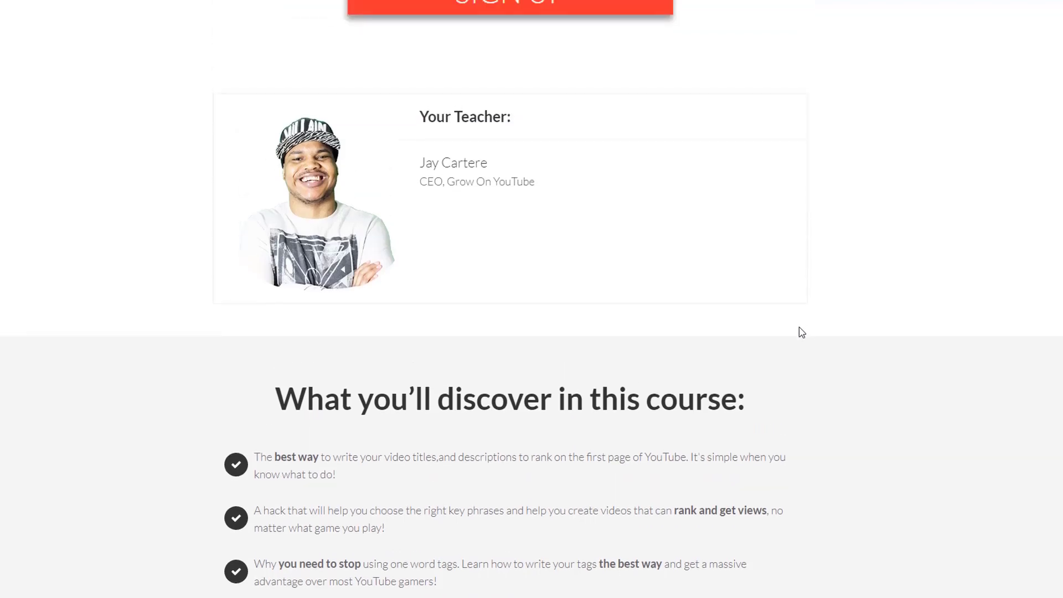